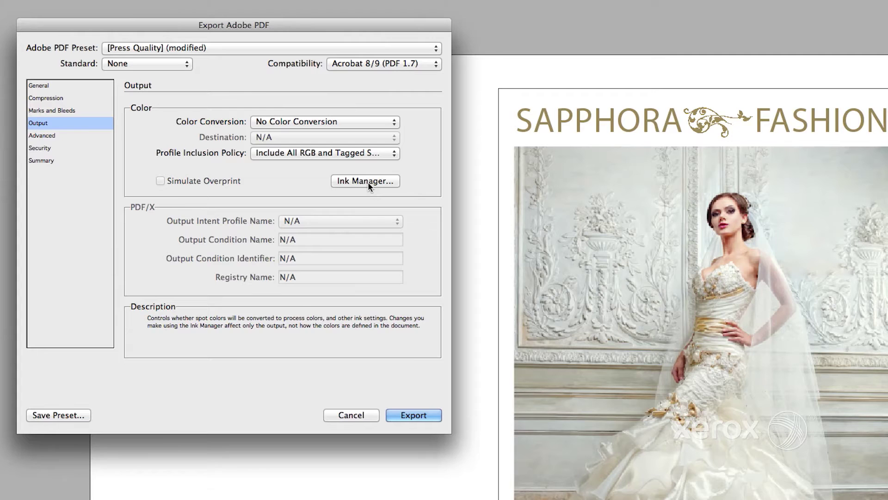
Step: Open the Ink Manager from the Output section to review the PDF's inks
{"action": "left_click", "coordinate": [368, 182]}
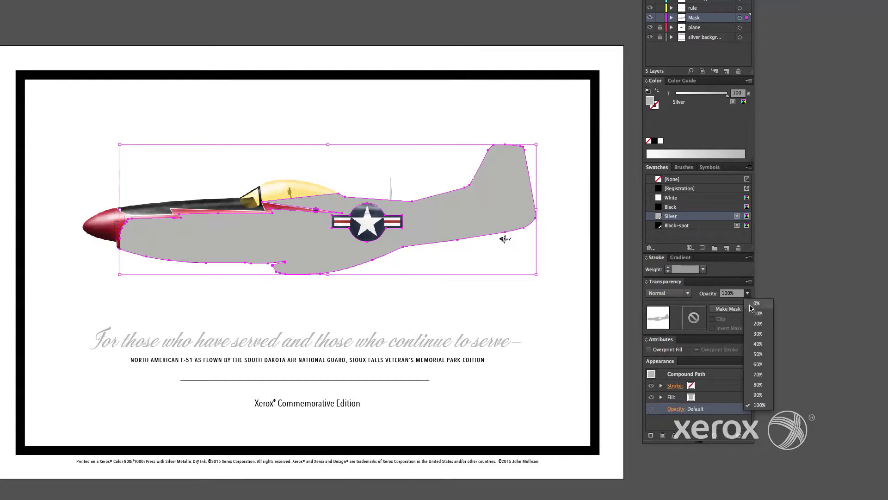
Step: Lower the plane artwork's opacity and clip the ring photo inside the white circle
{"action": "left_click", "coordinate": [752, 347]}
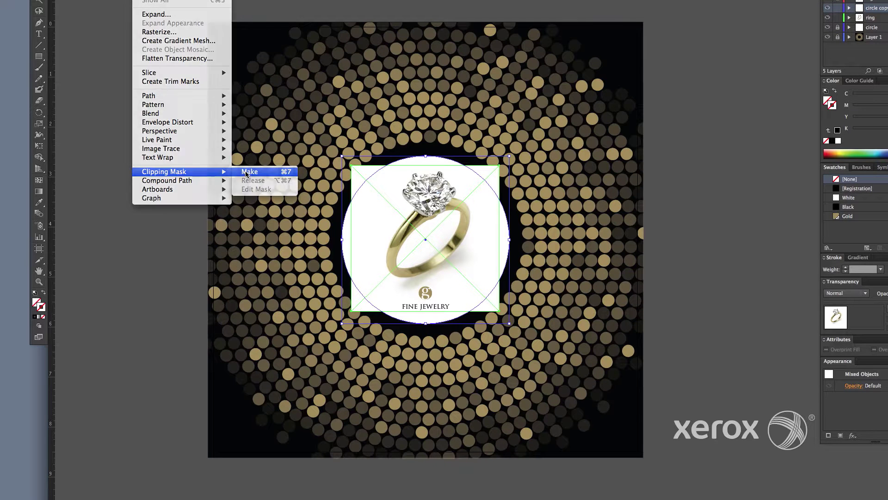
{"action": "left_click", "coordinate": [245, 175]}
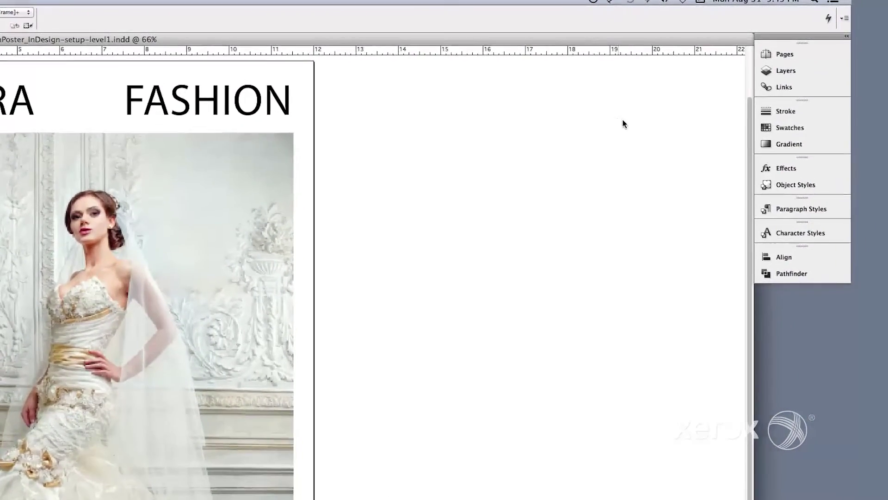
Step: Start a new spot colour swatch named Gold in CMYK mode
{"action": "left_click", "coordinate": [767, 128]}
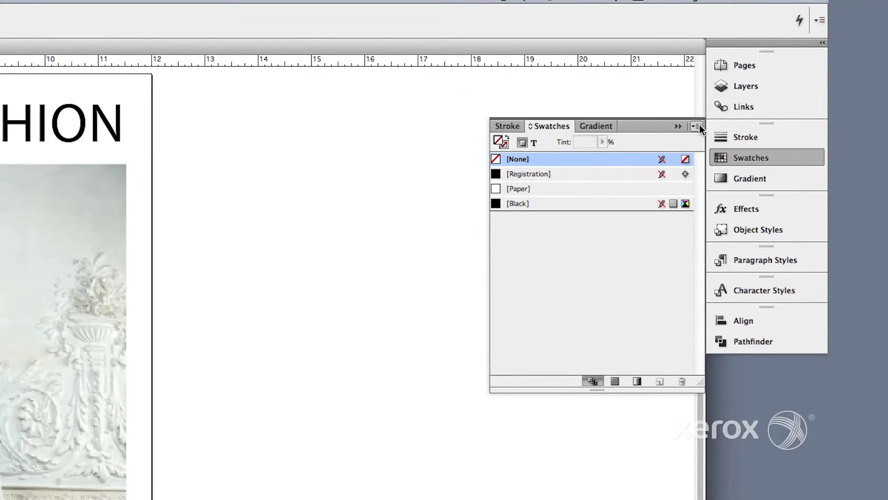
{"action": "left_click", "coordinate": [697, 126]}
{"action": "left_click", "coordinate": [675, 126]}
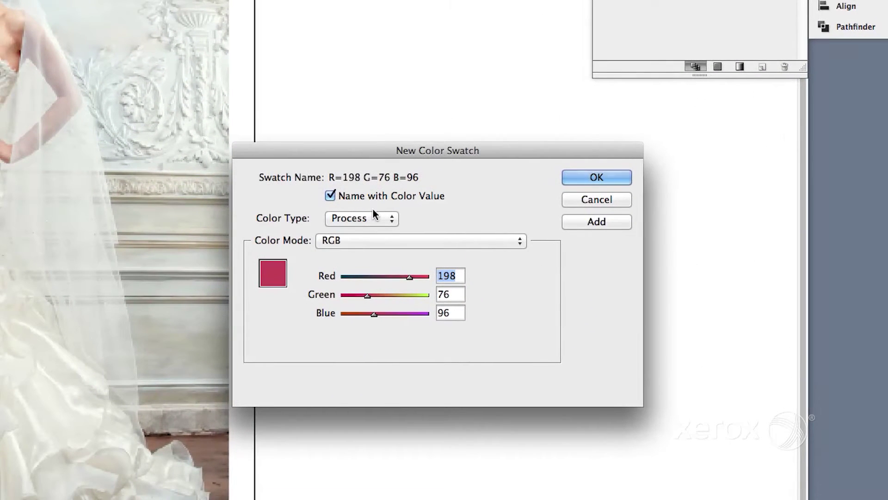
{"action": "left_click", "coordinate": [375, 218]}
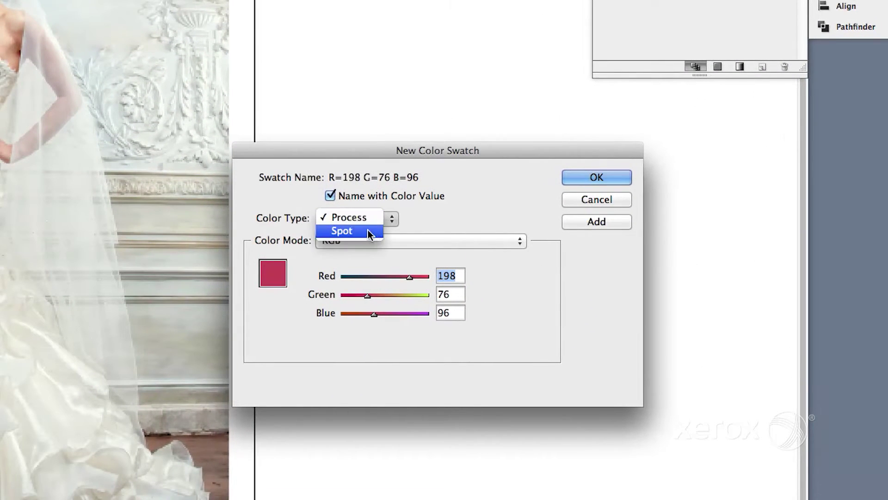
{"action": "left_click", "coordinate": [367, 231]}
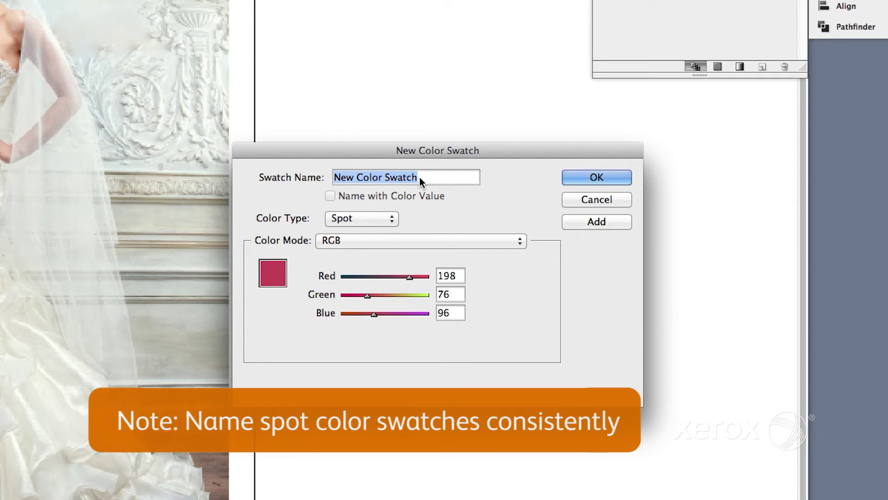
{"action": "type", "text": "Gold"}
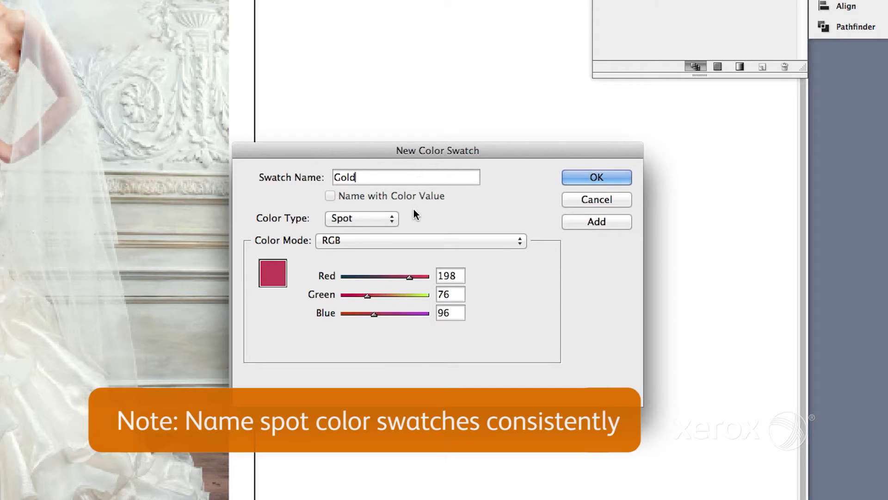
{"action": "left_click", "coordinate": [409, 241]}
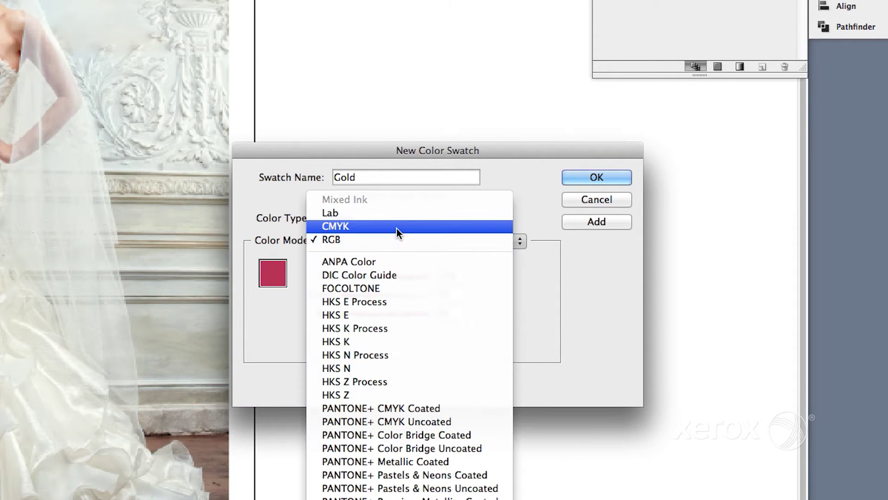
{"action": "left_click", "coordinate": [398, 226]}
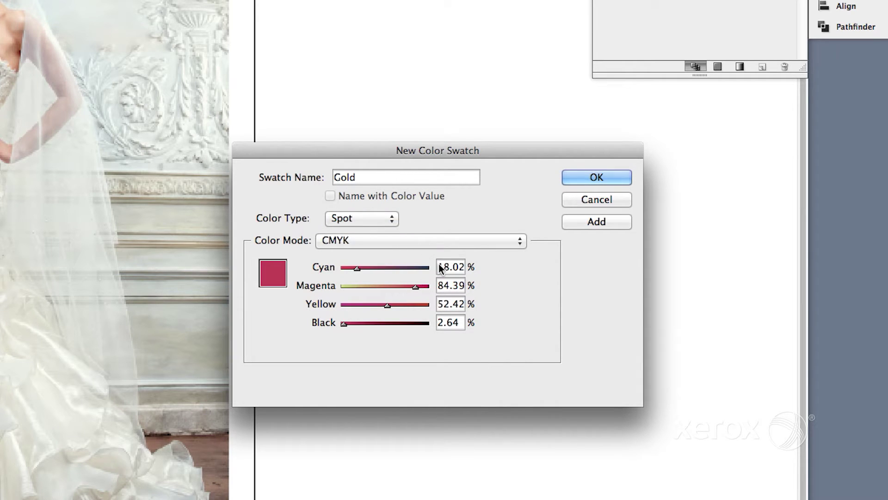
Step: Enter CMYK values 20/25/60/25 and add the Gold swatch
{"action": "left_click_drag", "start_coordinate": [440, 267], "coordinate": [468, 267]}
{"action": "type", "text": "20"}
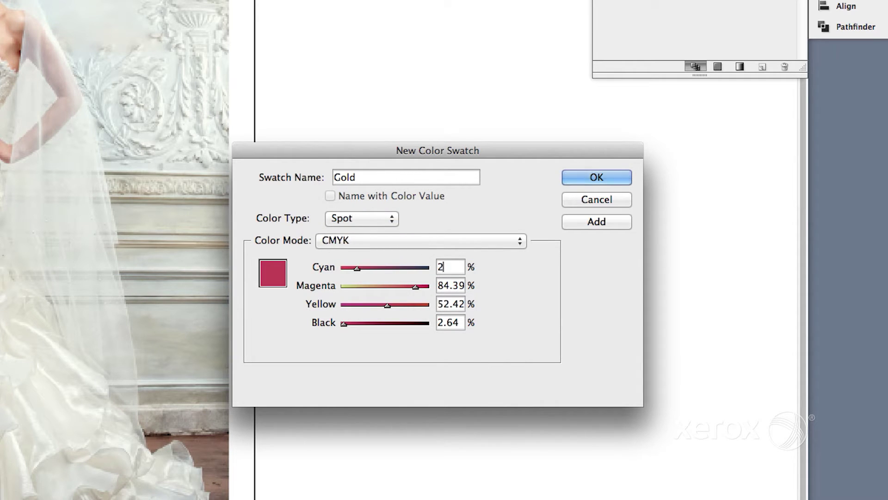
{"action": "key", "text": "Tab"}
{"action": "type", "text": "25"}
{"action": "key", "text": "Tab"}
{"action": "type", "text": "60"}
{"action": "key", "text": "Tab"}
{"action": "type", "text": "25"}
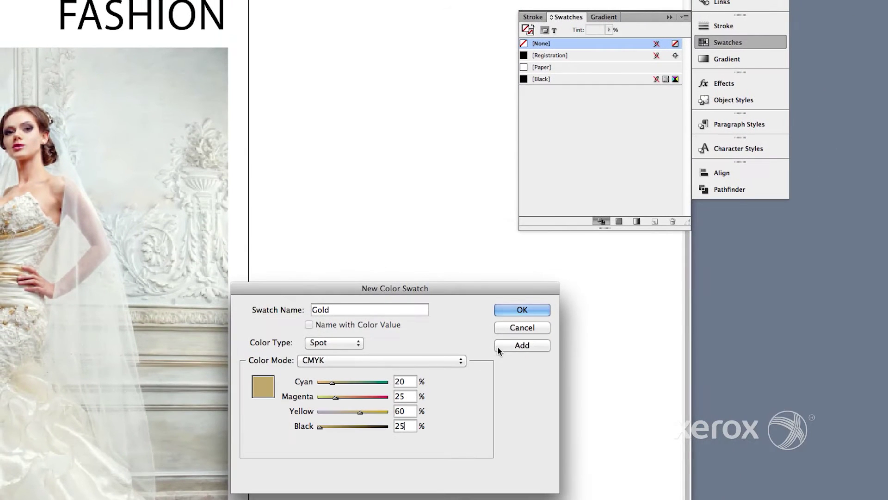
{"action": "left_click", "coordinate": [500, 348]}
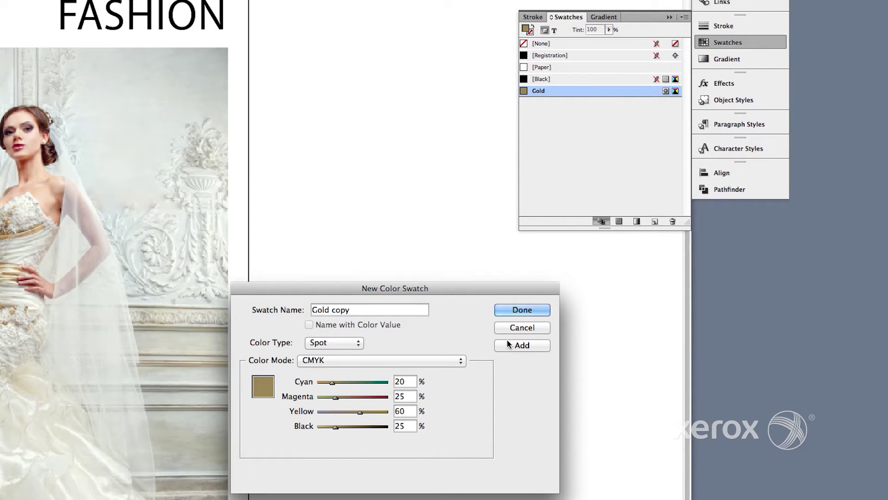
Step: Close the swatch window and colour the SAPPHORA FASHION heading text Gold
{"action": "left_click", "coordinate": [516, 311]}
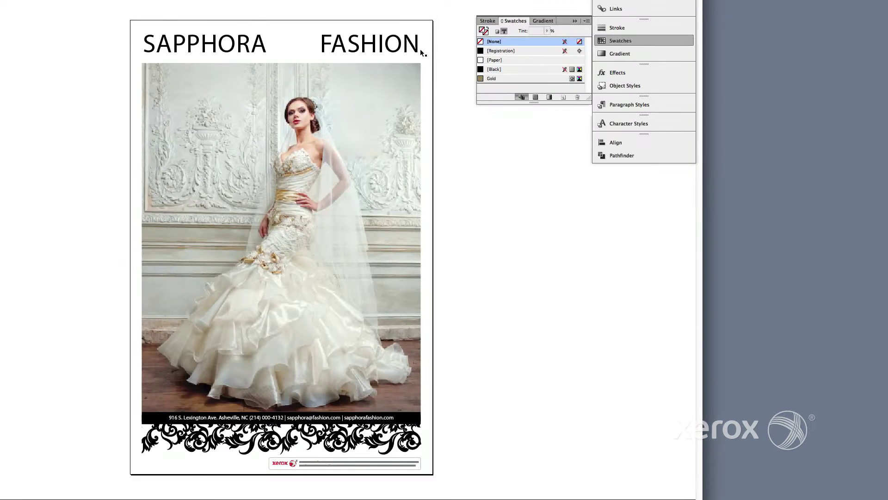
{"action": "left_click", "coordinate": [420, 50]}
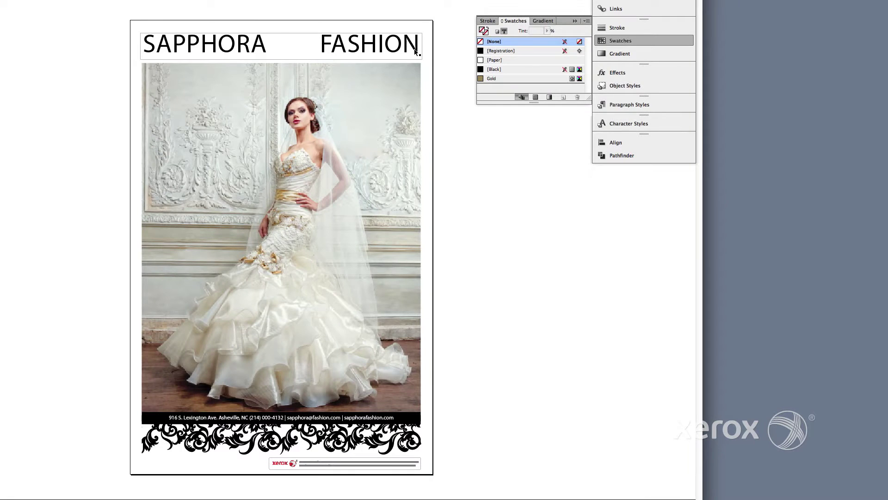
{"action": "left_click", "coordinate": [505, 31]}
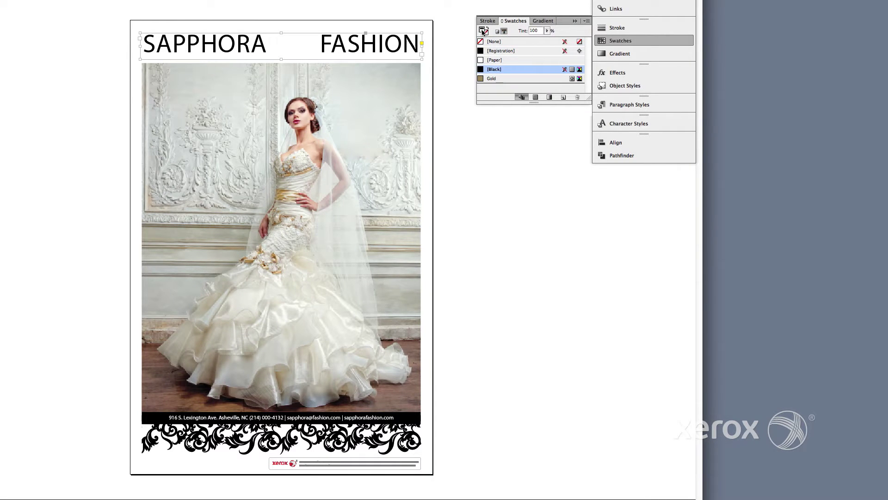
{"action": "left_click", "coordinate": [491, 79]}
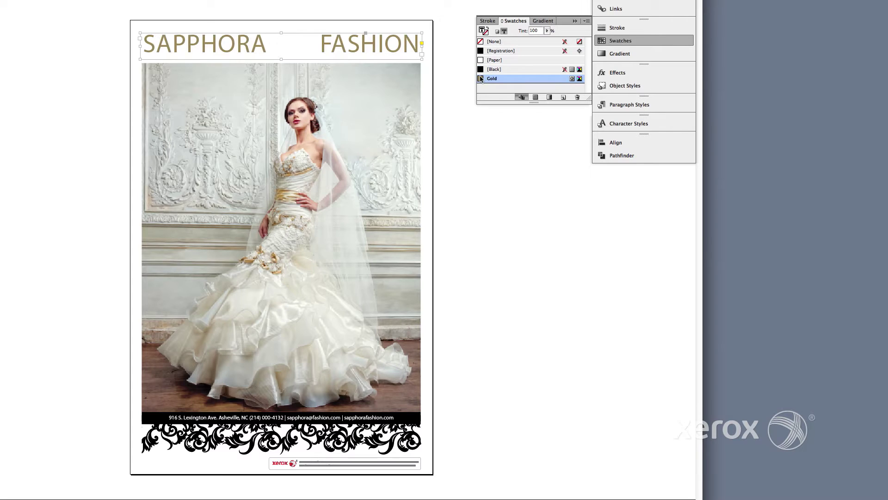
{"action": "left_click", "coordinate": [451, 66]}
Step: Place SapphoraElement_239022049_Gold.ai between SAPPHORA and FASHION and nudge it into position
{"action": "key", "text": "super+d"}
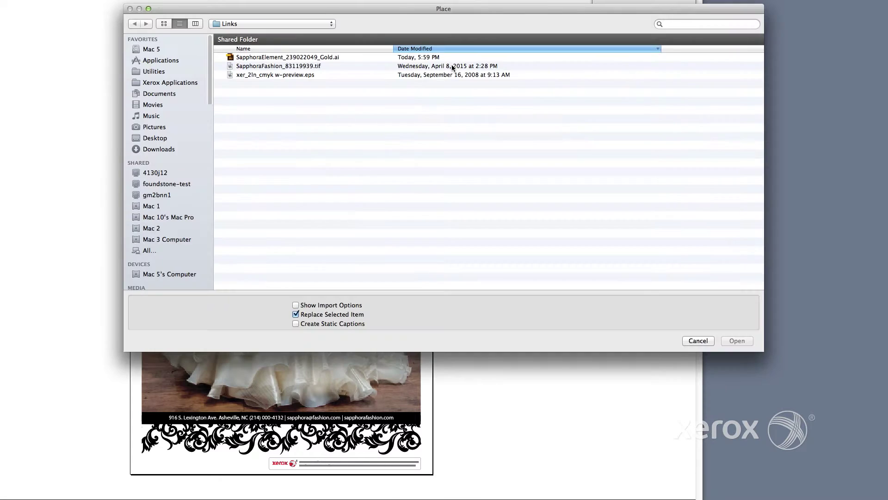
{"action": "left_click", "coordinate": [331, 57]}
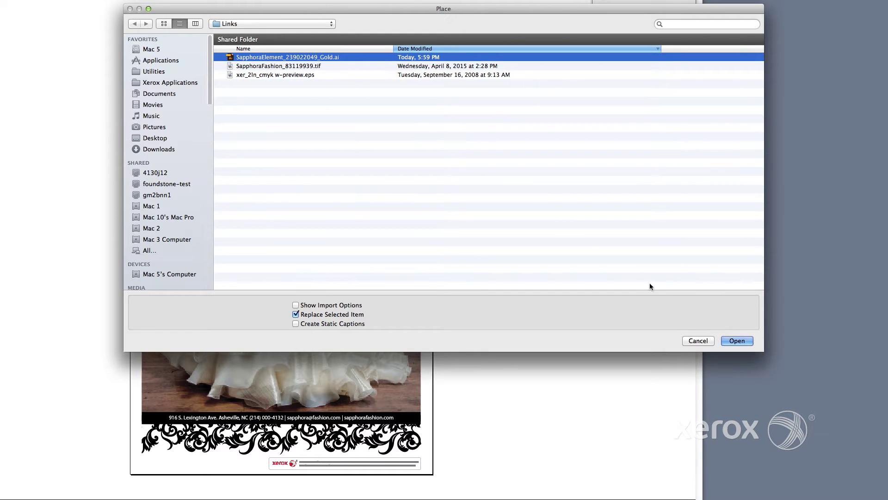
{"action": "left_click", "coordinate": [737, 341]}
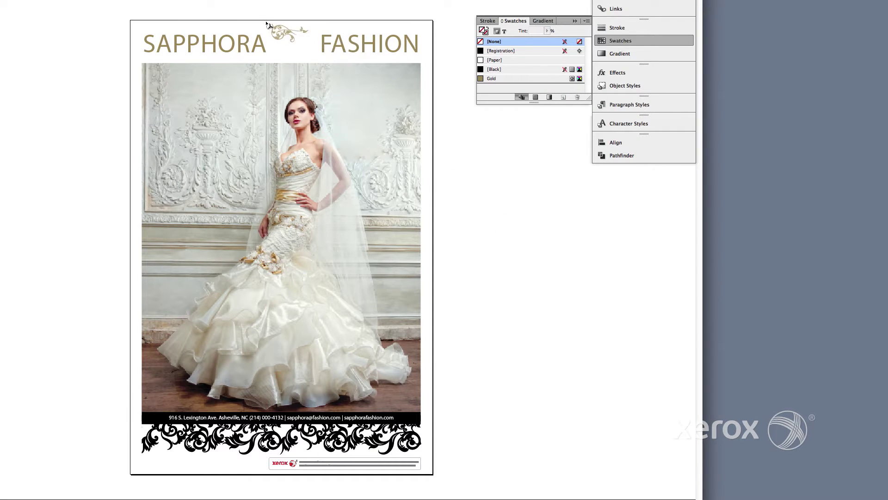
{"action": "left_click_drag", "start_coordinate": [267, 20], "coordinate": [300, 57]}
{"action": "key", "text": "Down"}
{"action": "key", "text": "Down"}
{"action": "key", "text": "Down"}
{"action": "key", "text": "Down"}
{"action": "key", "text": "Left"}
{"action": "key", "text": "Left"}
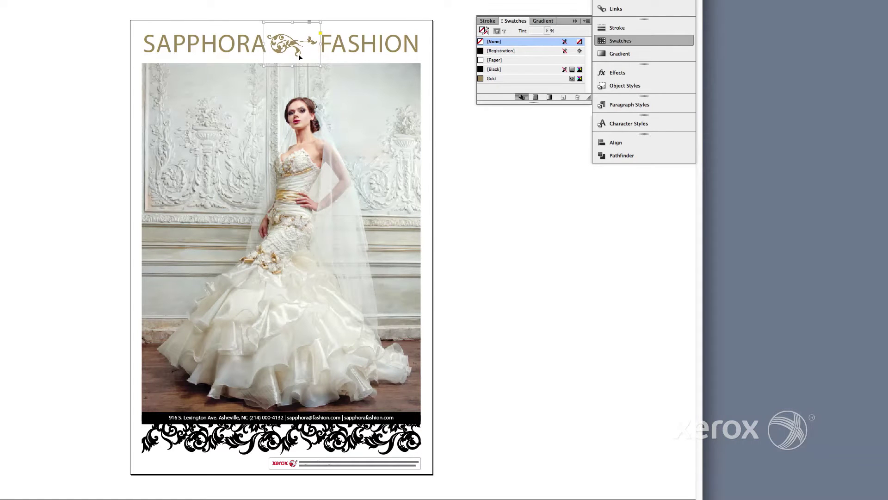
Step: Apply the Gold swatch to the bottom contact band and scrollwork ornament
{"action": "left_click", "coordinate": [443, 98]}
{"action": "left_click", "coordinate": [419, 420]}
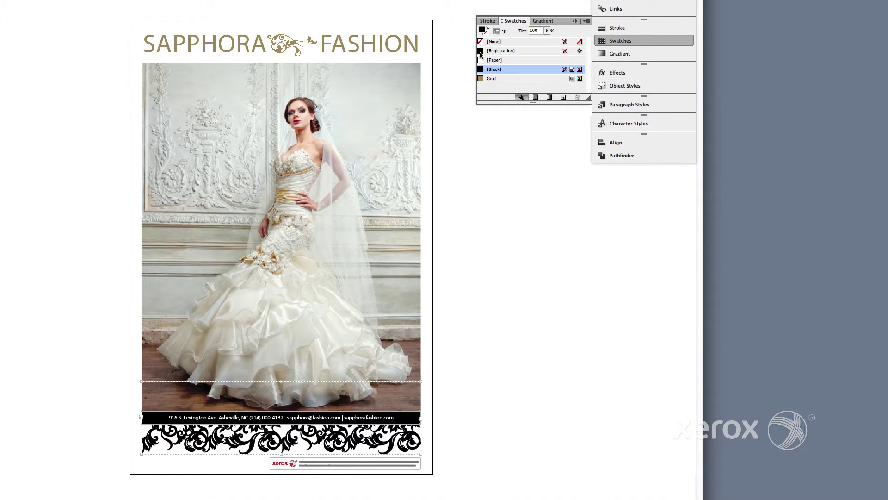
{"action": "left_click", "coordinate": [481, 79]}
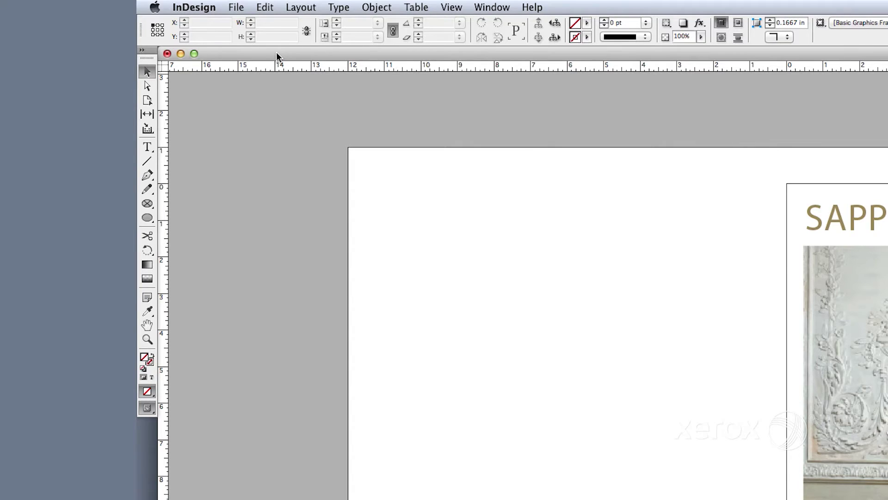
Step: Export FashionPoster_gold.pdf with the Press Quality preset and Acrobat 8/9 (PDF 1.7) compatibility
{"action": "left_click", "coordinate": [236, 8]}
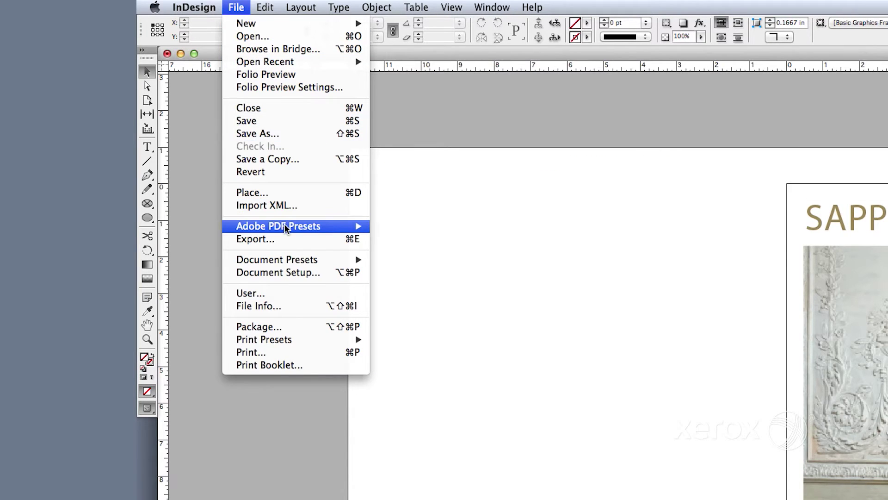
{"action": "mouse_move", "coordinate": [330, 225]}
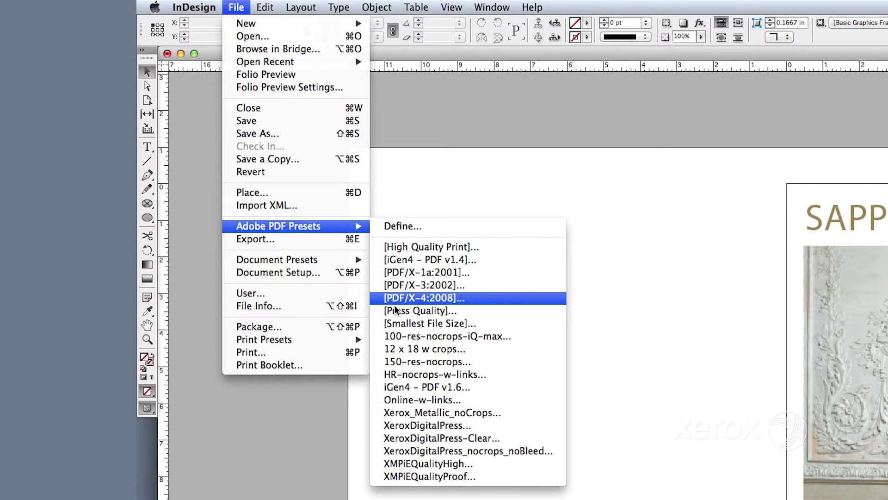
{"action": "left_click", "coordinate": [397, 318]}
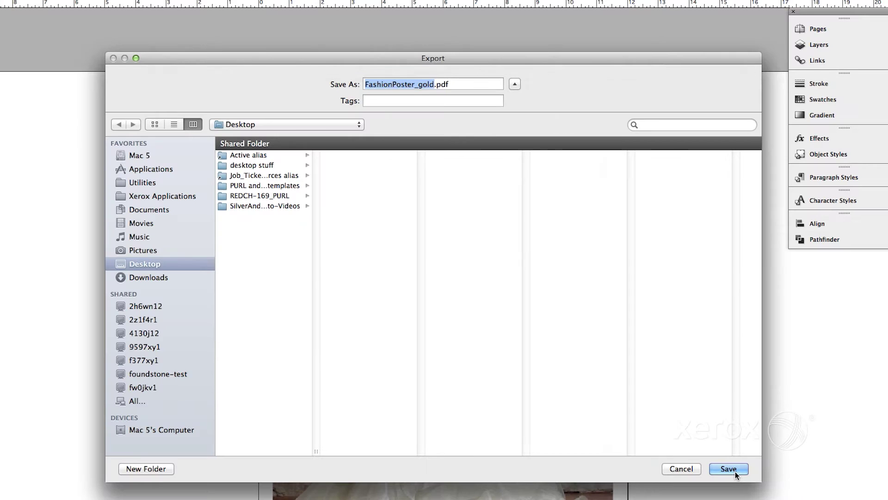
{"action": "left_click", "coordinate": [730, 469]}
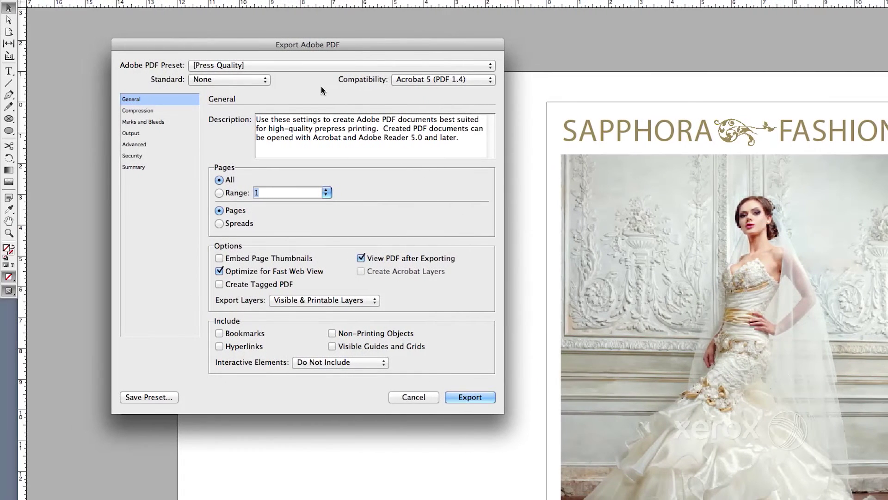
{"action": "left_click", "coordinate": [411, 79]}
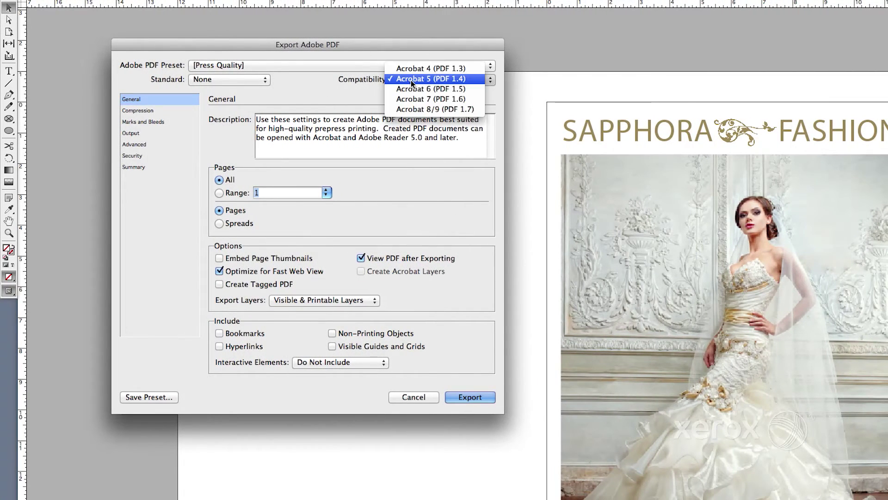
{"action": "left_click", "coordinate": [414, 109]}
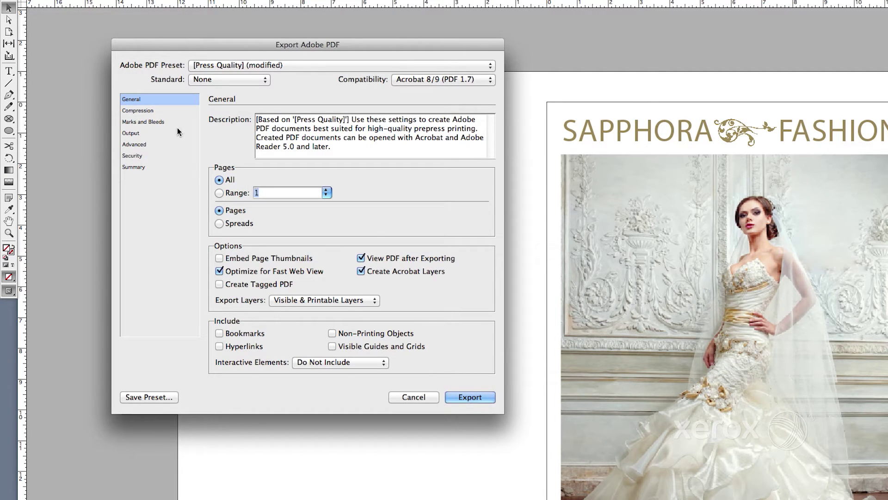
Step: Set colour images to Do Not Downsample with Maximum-quality JPEG compression
{"action": "left_click", "coordinate": [148, 111]}
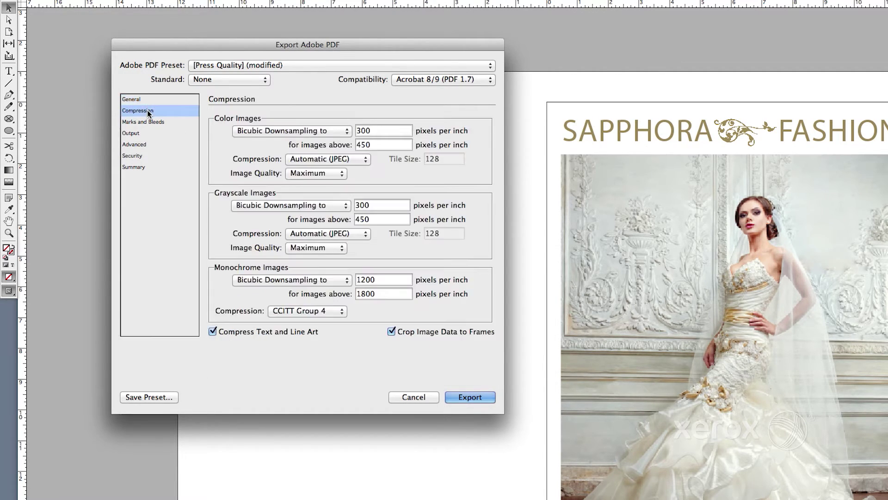
{"action": "left_click", "coordinate": [252, 131]}
{"action": "left_click", "coordinate": [252, 99]}
{"action": "left_click", "coordinate": [297, 157]}
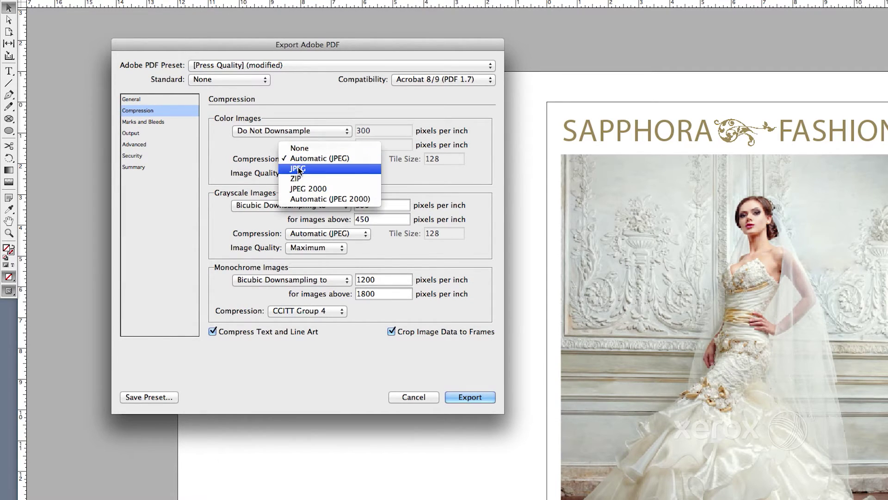
{"action": "left_click", "coordinate": [299, 168]}
{"action": "left_click", "coordinate": [298, 173]}
{"action": "left_click", "coordinate": [298, 172]}
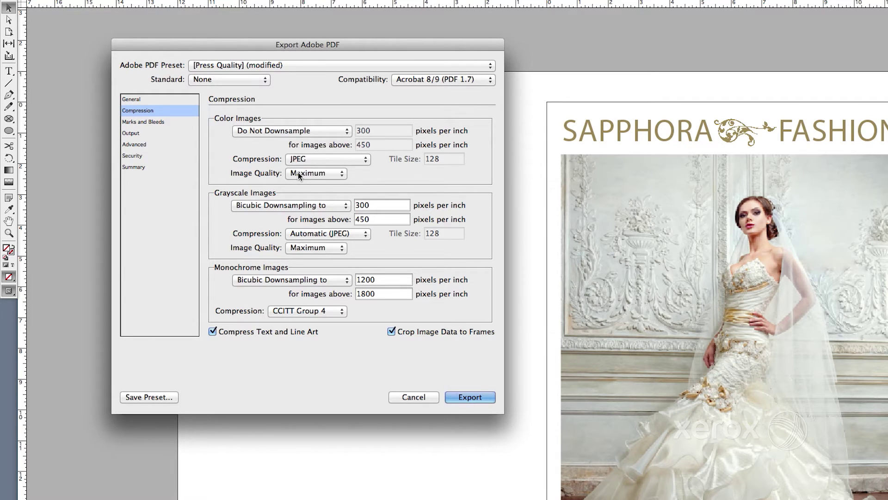
Step: Set grayscale images to Do Not Downsample with Maximum-quality JPEG compression
{"action": "left_click", "coordinate": [278, 207]}
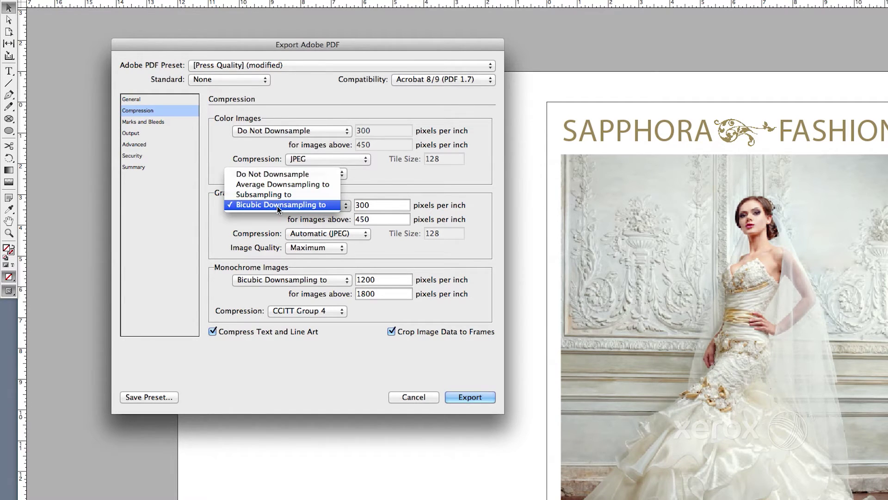
{"action": "left_click", "coordinate": [277, 175]}
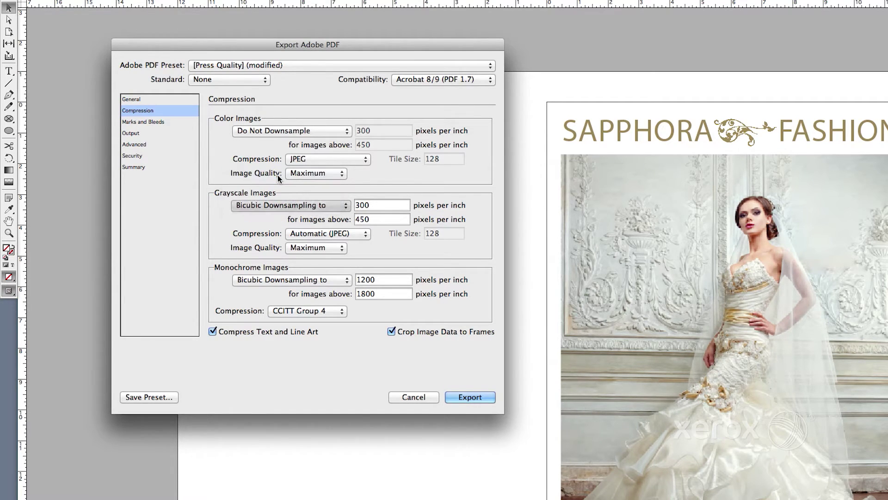
{"action": "left_click", "coordinate": [298, 235]}
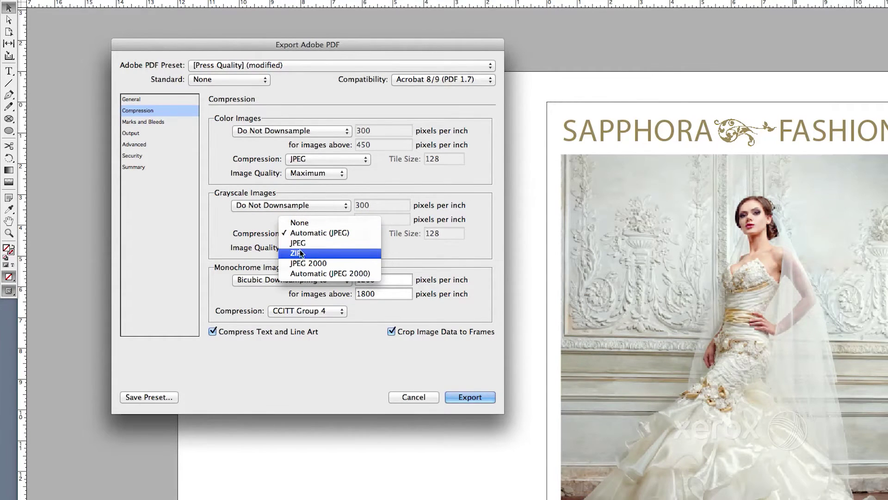
{"action": "left_click", "coordinate": [300, 253]}
{"action": "left_click", "coordinate": [303, 248]}
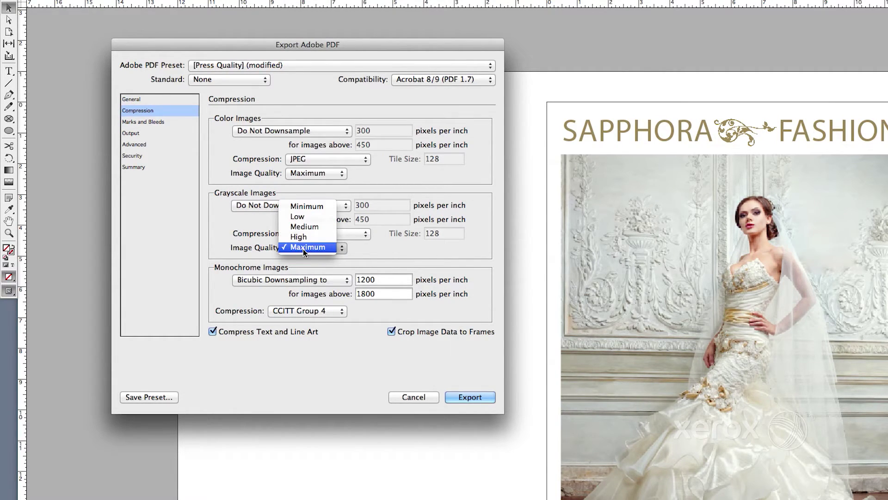
{"action": "left_click", "coordinate": [304, 248]}
Step: Turn off monochrome downsampling and keep CCITT Group 4 compression
{"action": "left_click", "coordinate": [331, 281]}
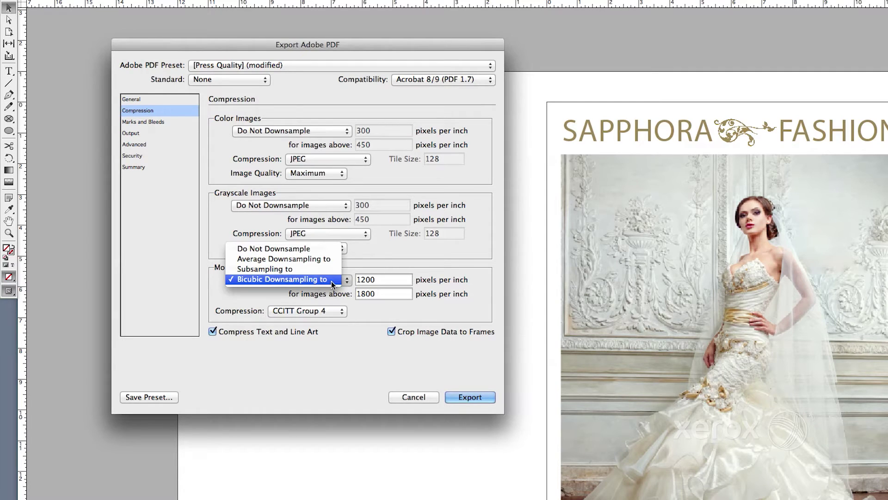
{"action": "left_click", "coordinate": [321, 248]}
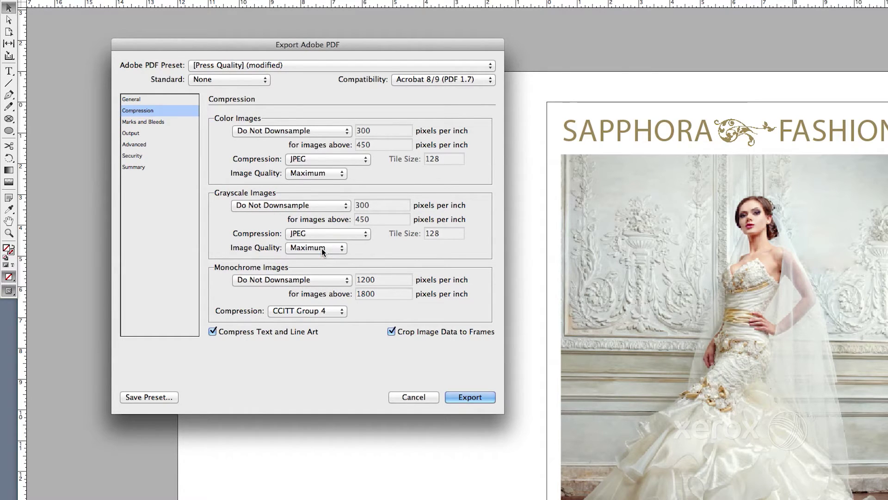
{"action": "left_click", "coordinate": [321, 311]}
{"action": "left_click", "coordinate": [321, 312]}
{"action": "left_click", "coordinate": [160, 122]}
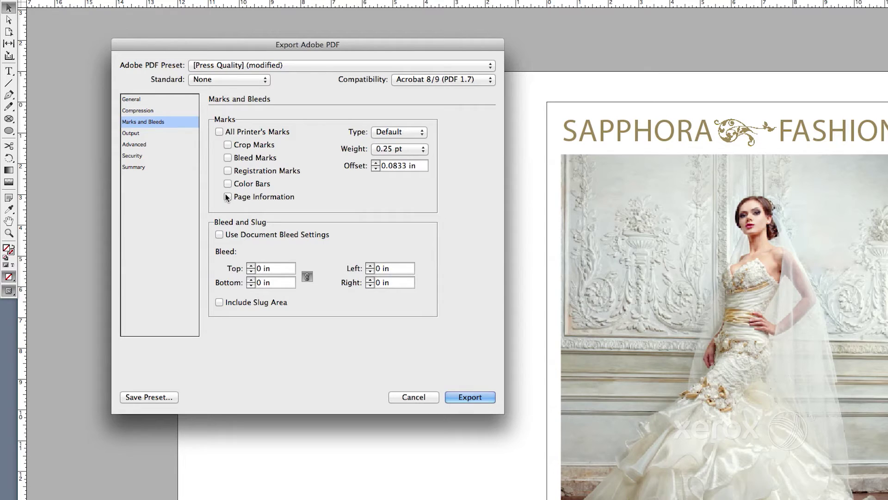
Step: Choose No Color Conversion, include all RGB and tagged source CMYK profiles, and review inks including Gold
{"action": "left_click", "coordinate": [132, 134]}
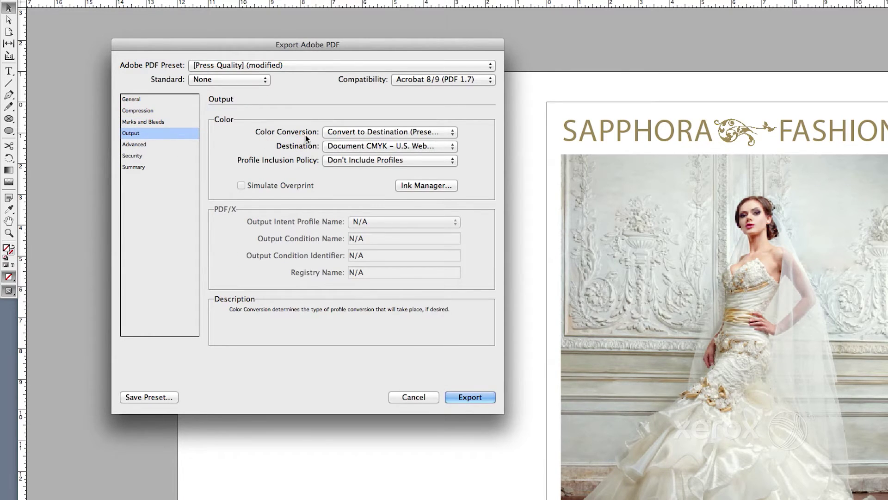
{"action": "left_click", "coordinate": [381, 132]}
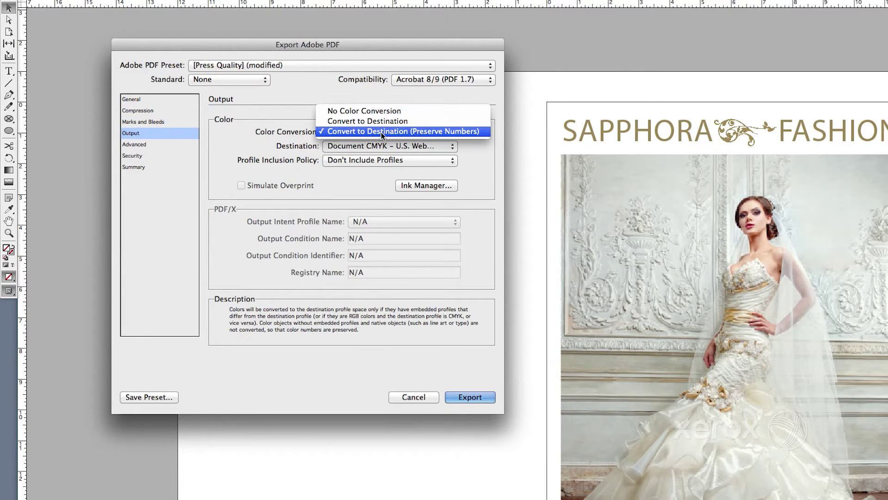
{"action": "left_click", "coordinate": [411, 112]}
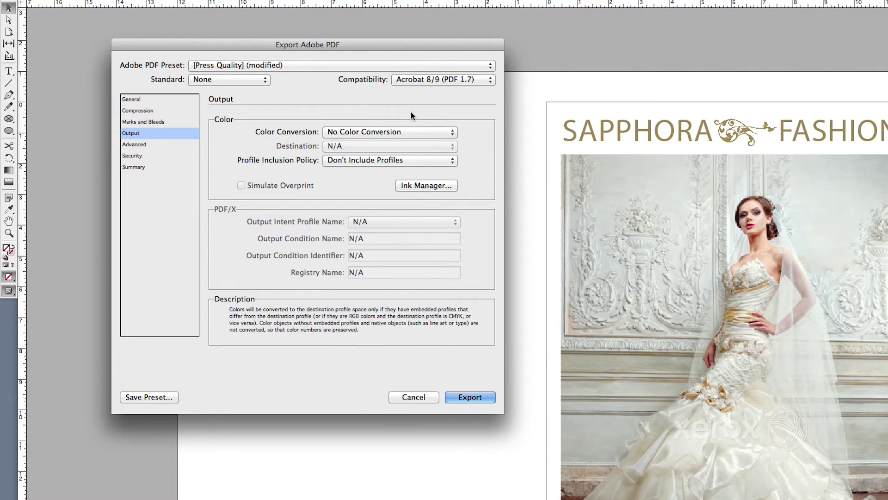
{"action": "left_click", "coordinate": [397, 160]}
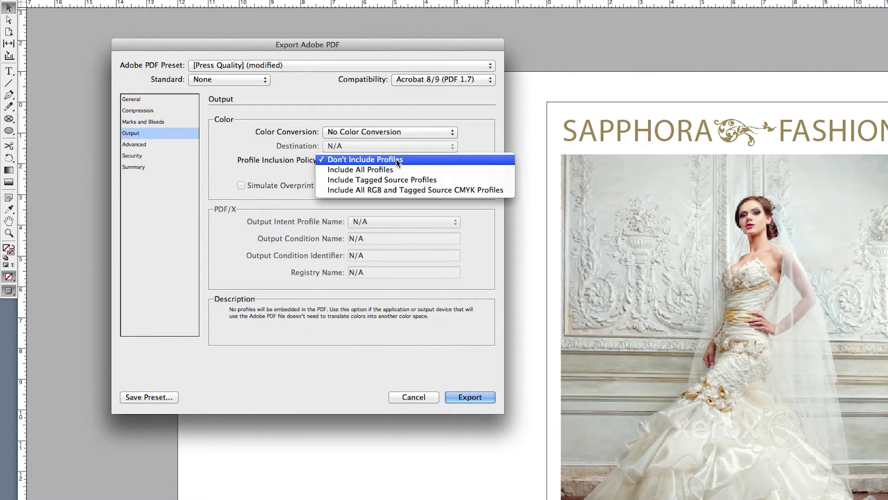
{"action": "left_click", "coordinate": [402, 189]}
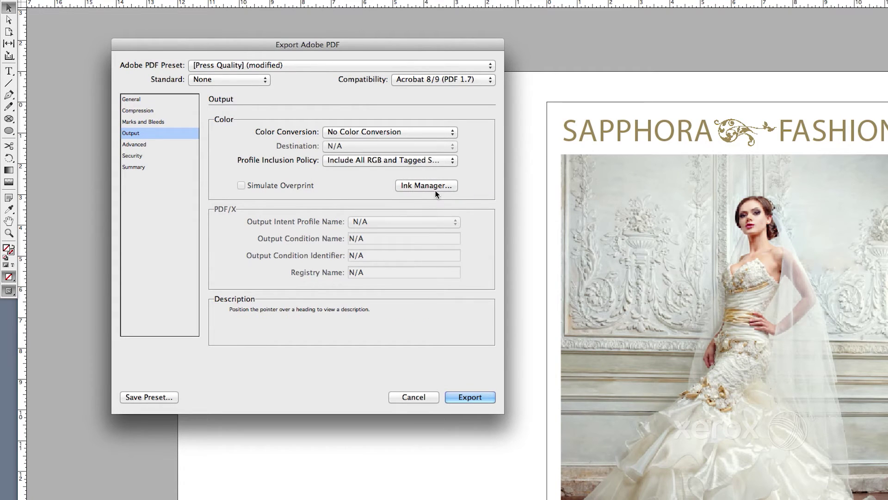
{"action": "left_click", "coordinate": [448, 186]}
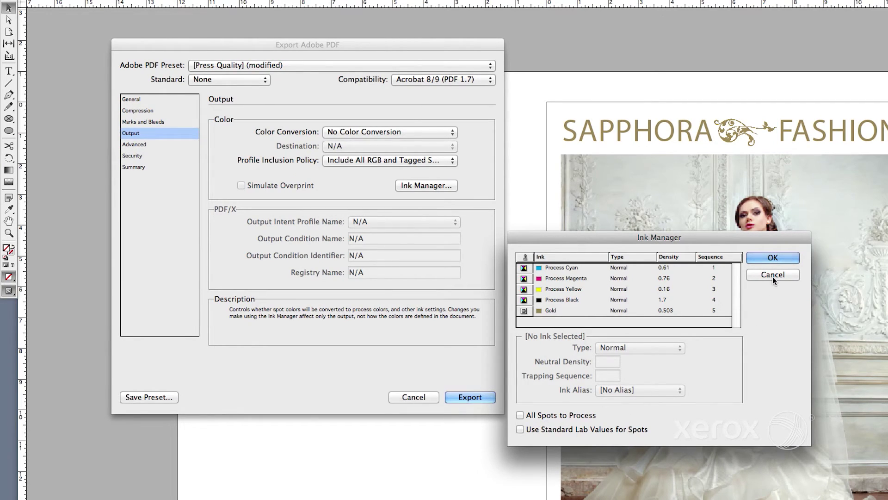
Step: Save the settings as the 'Xerox Metallic Ink' preset, export, and open Fashion Poster Test.pdf in Acrobat
{"action": "left_click", "coordinate": [774, 257]}
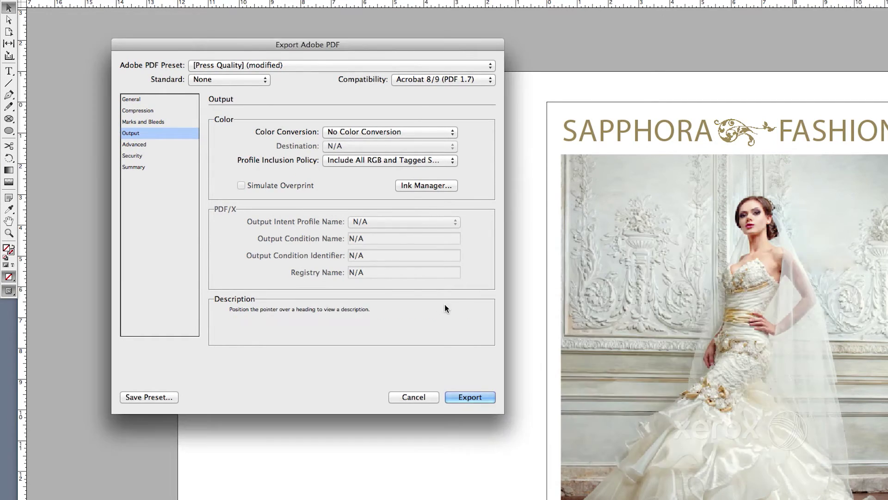
{"action": "left_click", "coordinate": [165, 398]}
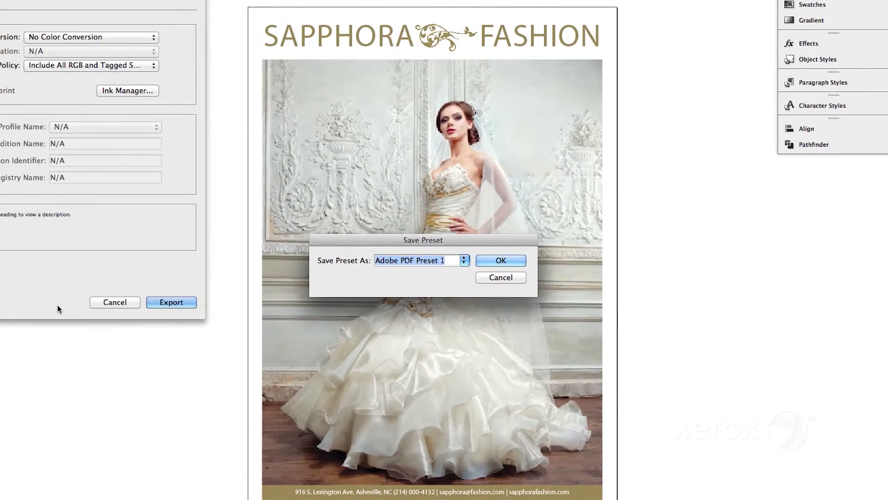
{"action": "type", "text": "X"}
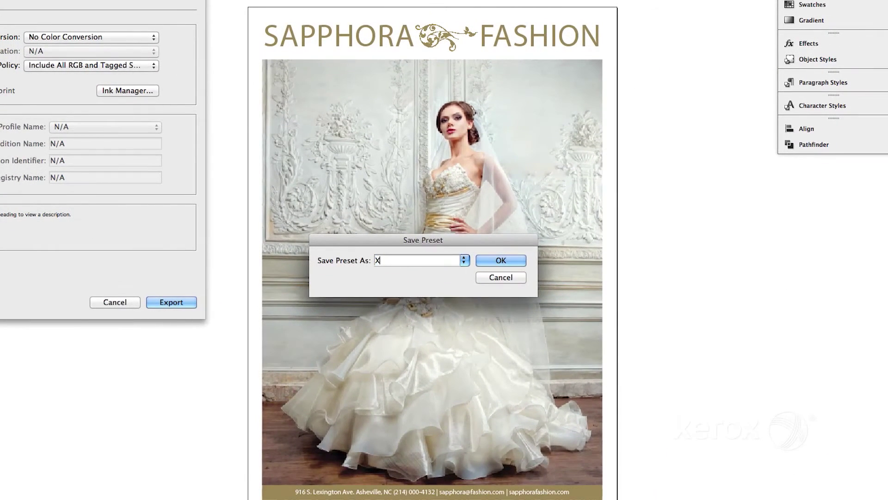
{"action": "type", "text": "erox M"}
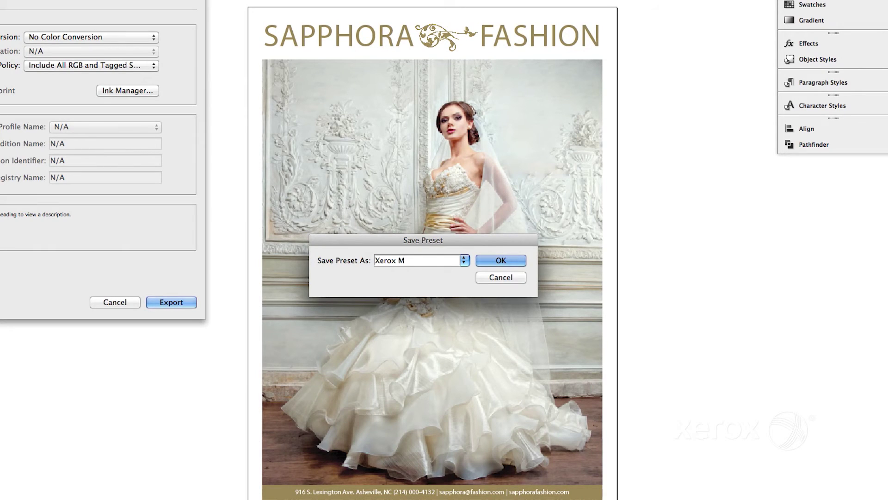
{"action": "type", "text": "eta"}
{"action": "type", "text": "c Ink"}
{"action": "left_click", "coordinate": [489, 257]}
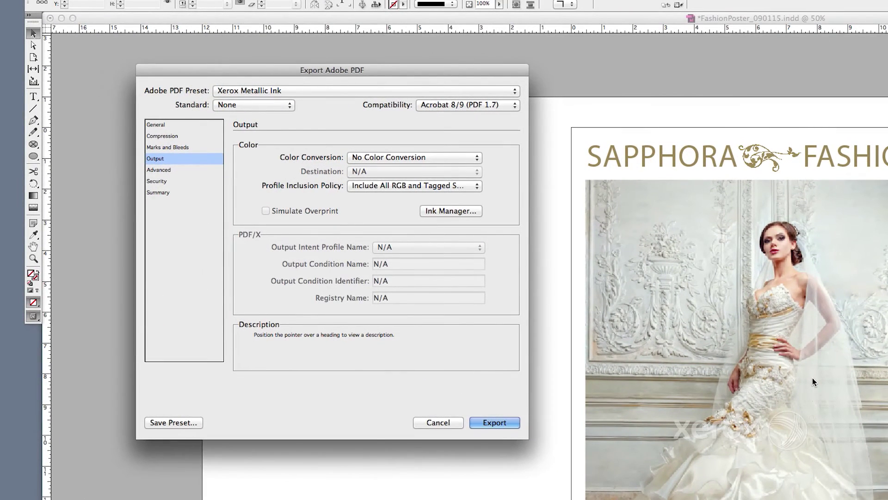
{"action": "left_click", "coordinate": [495, 423]}
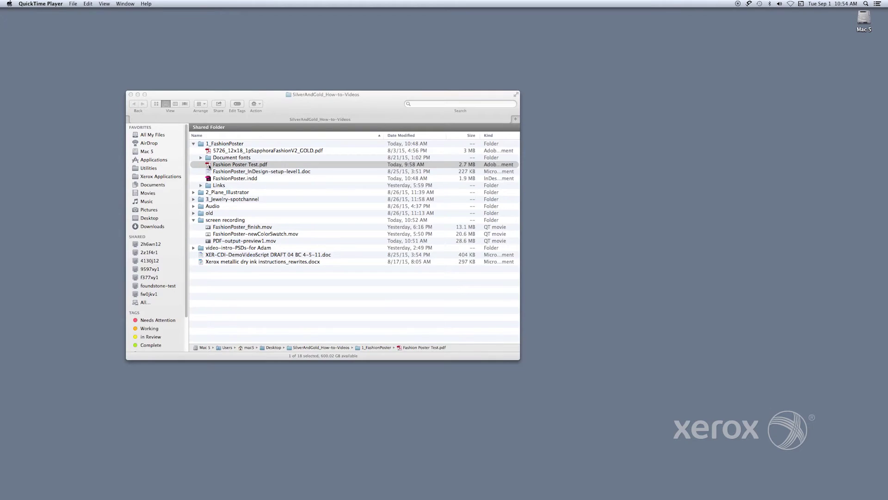
{"action": "double_click", "coordinate": [209, 166]}
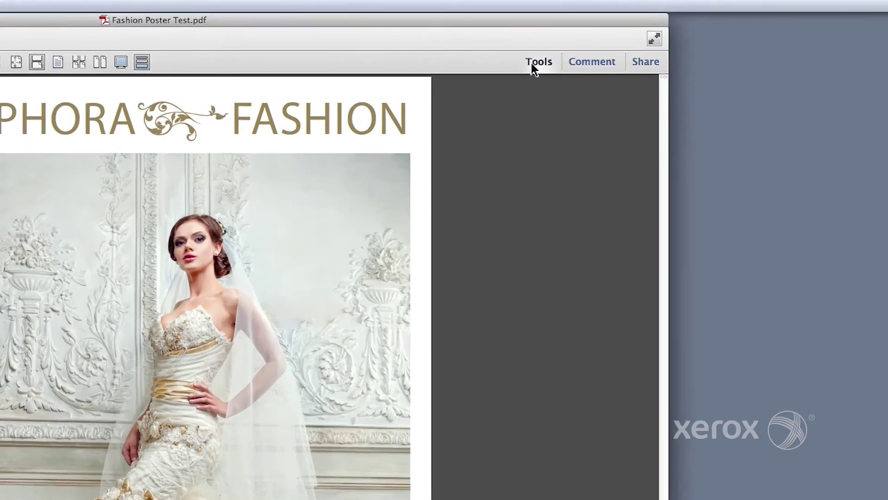
Step: Open Acrobat's Output Preview from Print Production tools to show the CMYK and Gold plates
{"action": "left_click", "coordinate": [494, 37]}
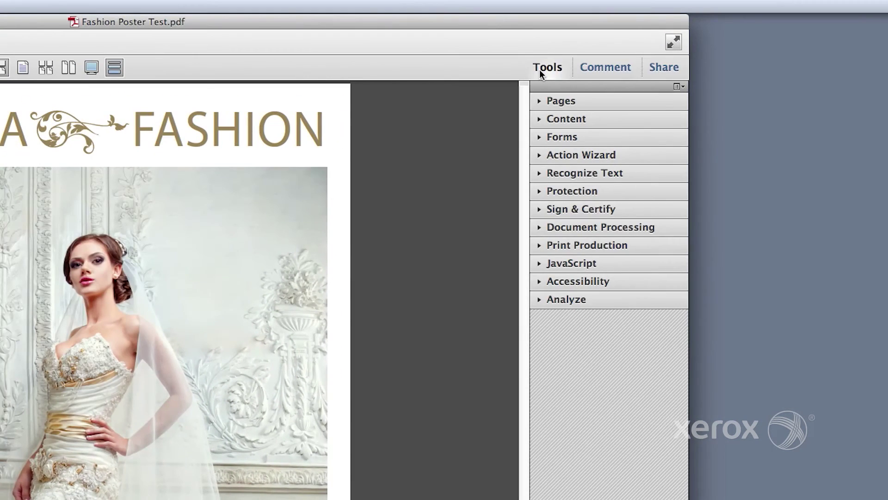
{"action": "left_click", "coordinate": [540, 247]}
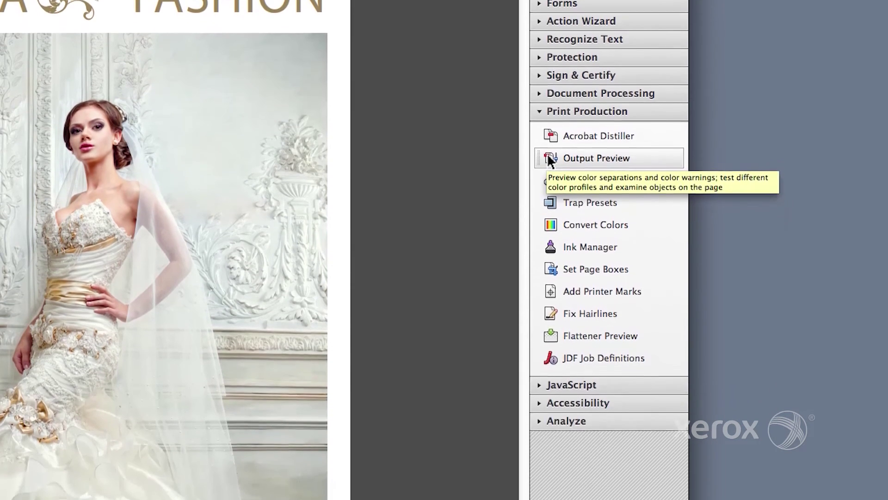
{"action": "left_click", "coordinate": [549, 158]}
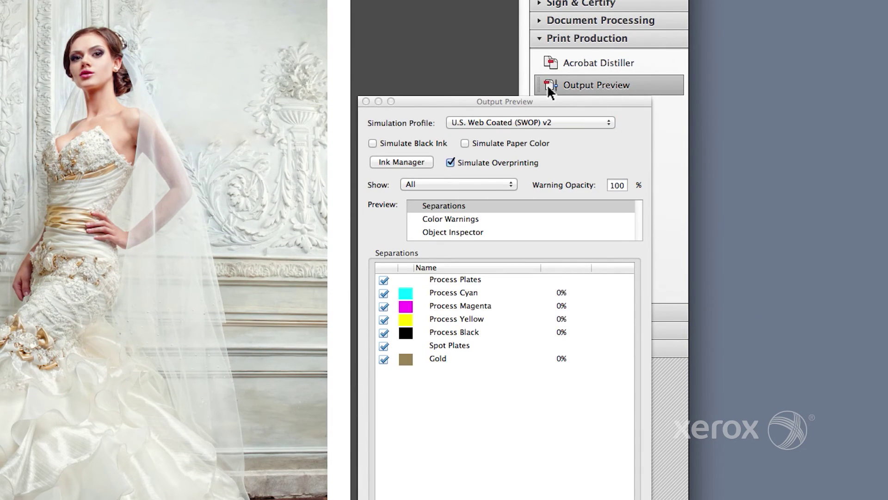
Step: Turn off the Spot Plates checkbox so the Gold plate is hidden, leaving only CMYK
{"action": "left_click", "coordinate": [450, 164]}
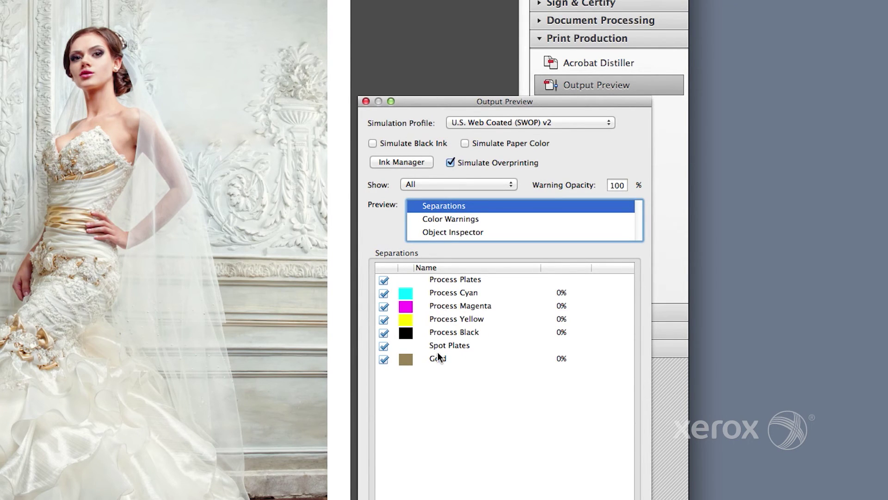
{"action": "left_click", "coordinate": [384, 347]}
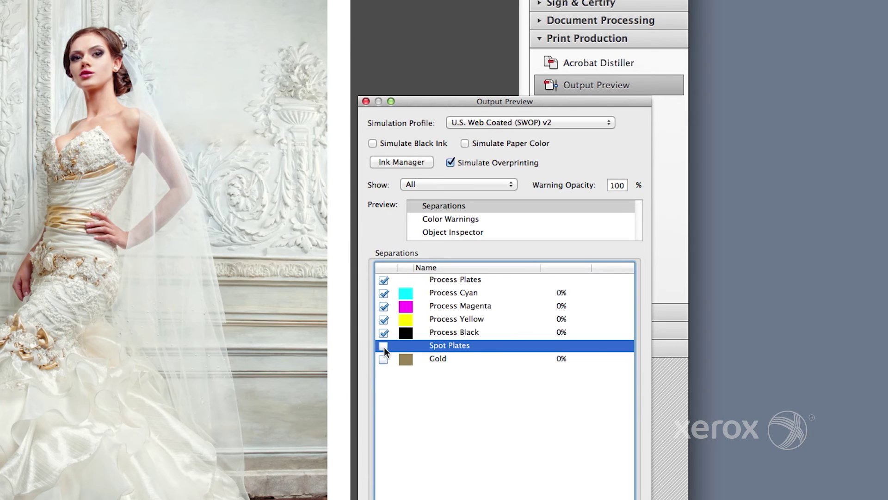